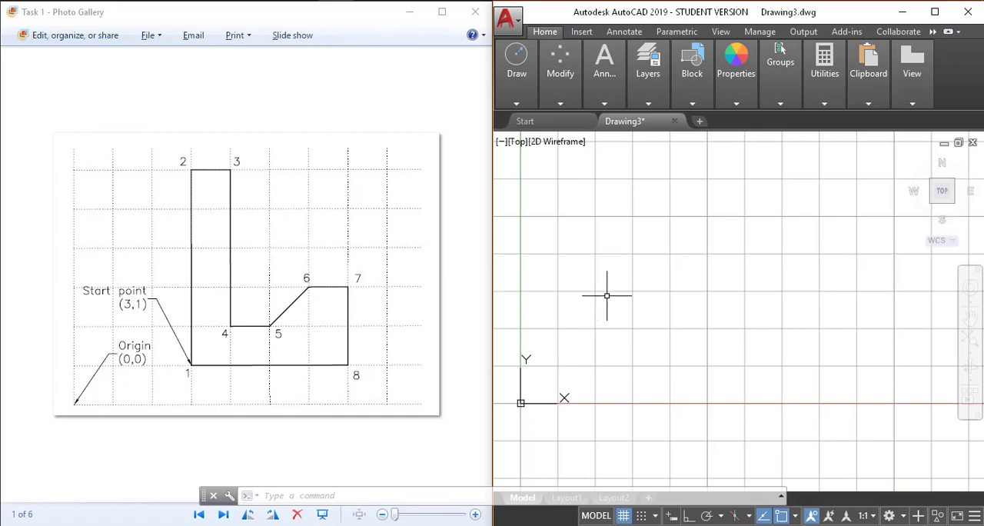
{"action": "middle_click_drag", "start_coordinate": [650, 301], "coordinate": [662, 332]}
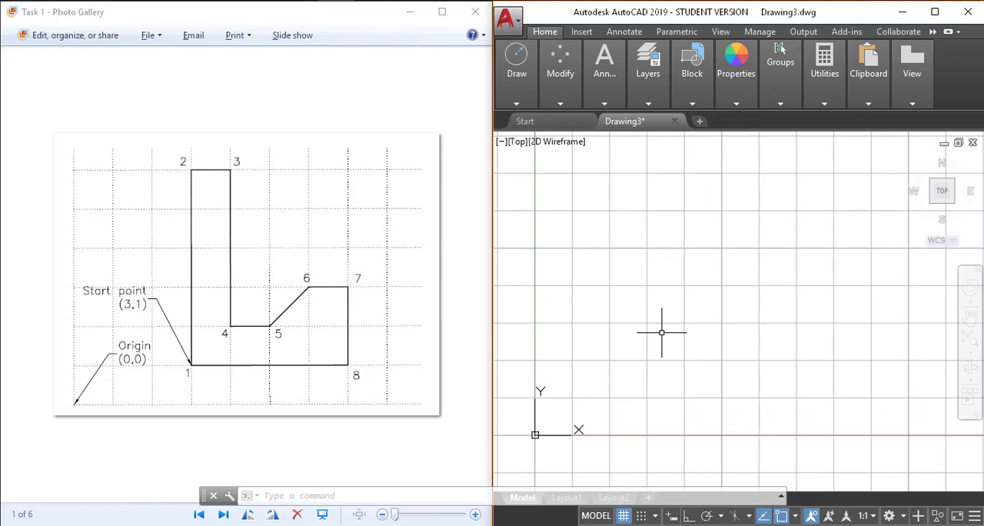
{"action": "type", "text": "l"}
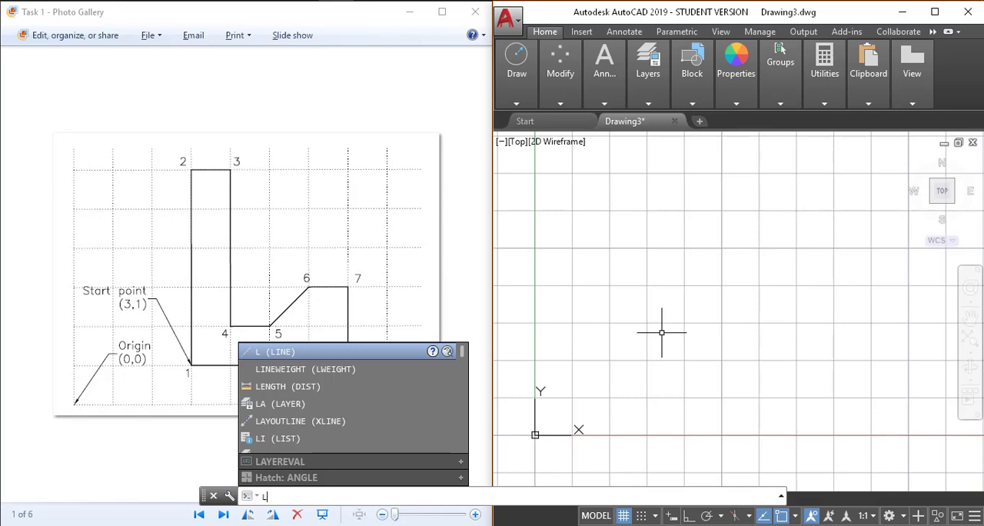
{"action": "key", "text": "Return"}
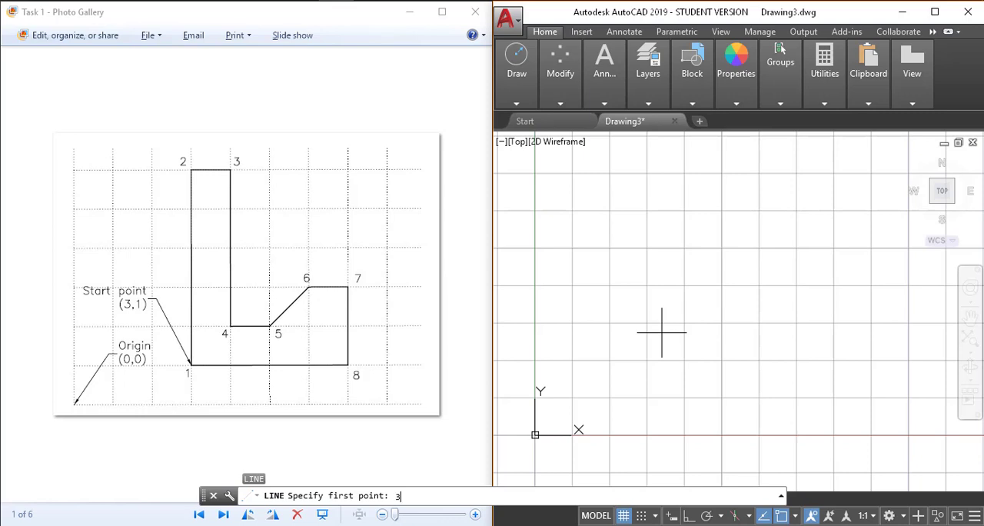
{"action": "key", "text": "Return"}
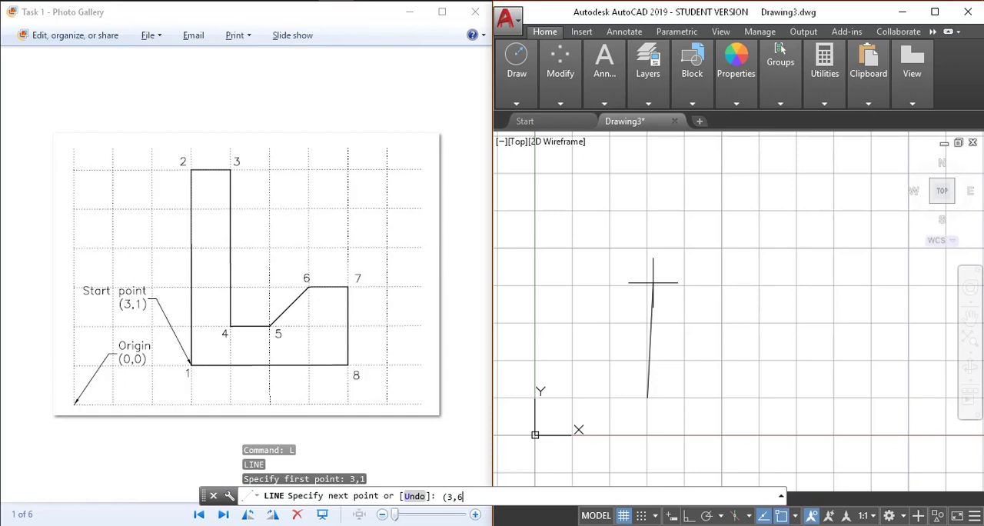
{"action": "key", "text": "Return"}
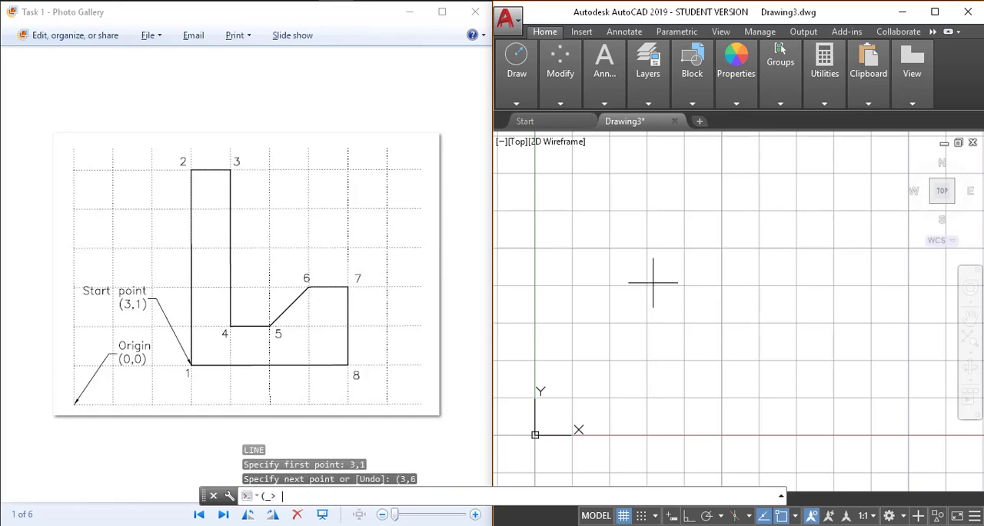
{"action": "scroll", "coordinate": [676, 278], "scroll_direction": "down", "scroll_amount": 2}
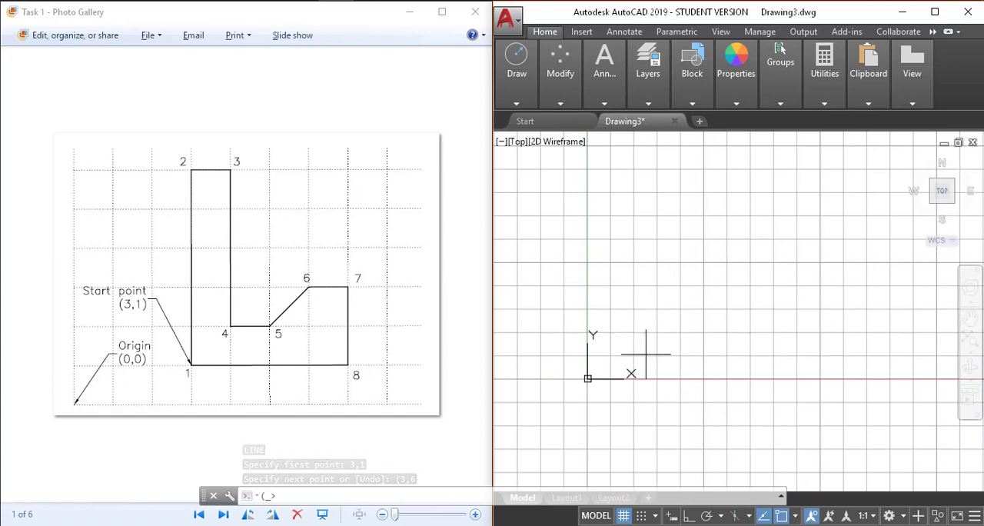
{"action": "type", "text": "1"}
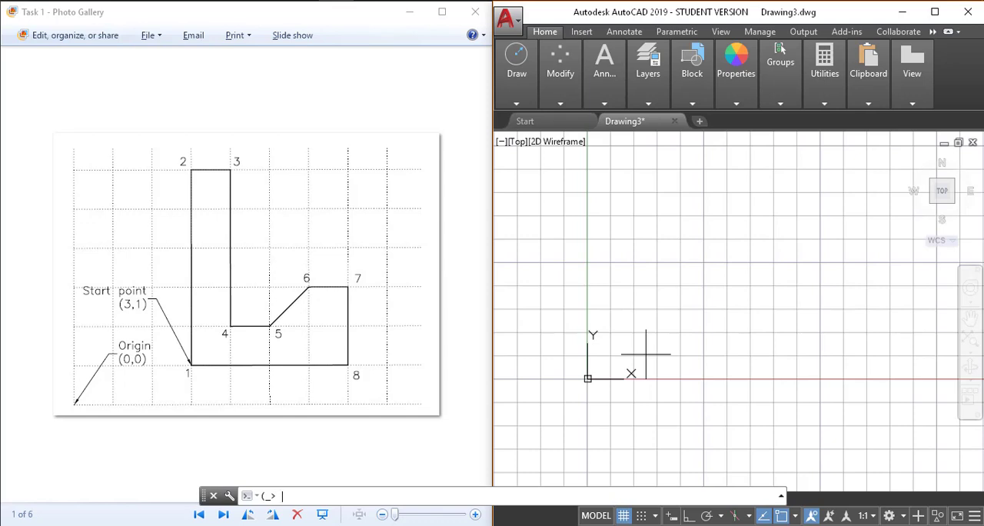
{"action": "left_click", "coordinate": [313, 484]}
{"action": "left_click", "coordinate": [635, 402]}
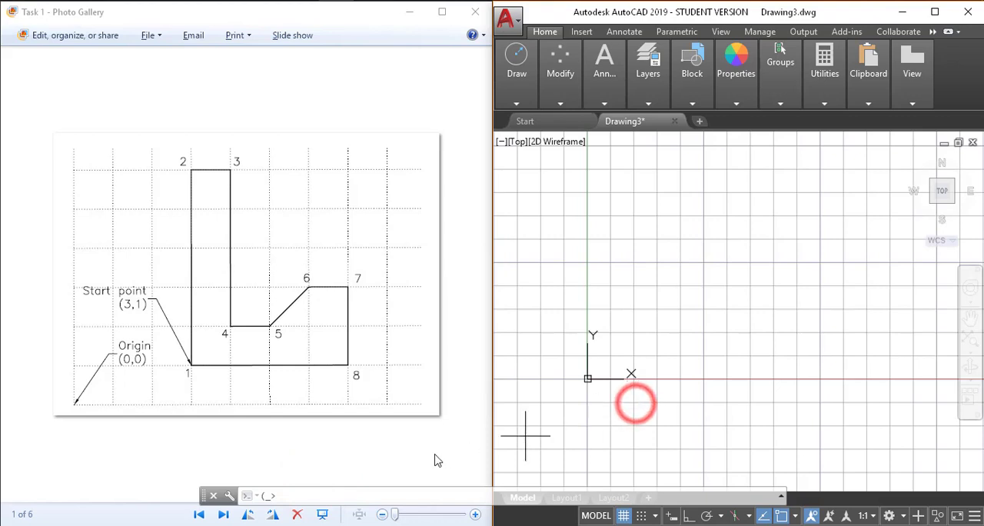
{"action": "type", "text": "f"}
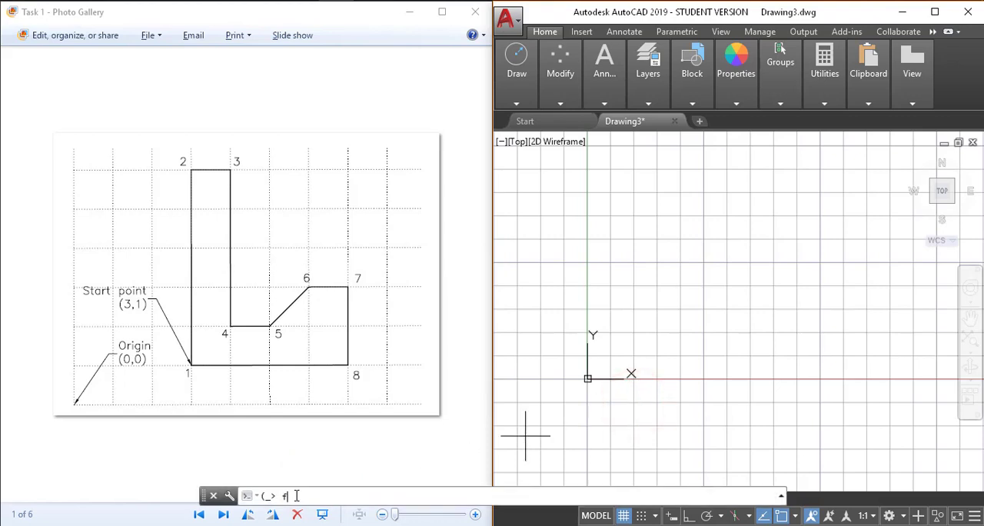
{"action": "type", "text": "dsfs"}
{"action": "key", "text": "Return"}
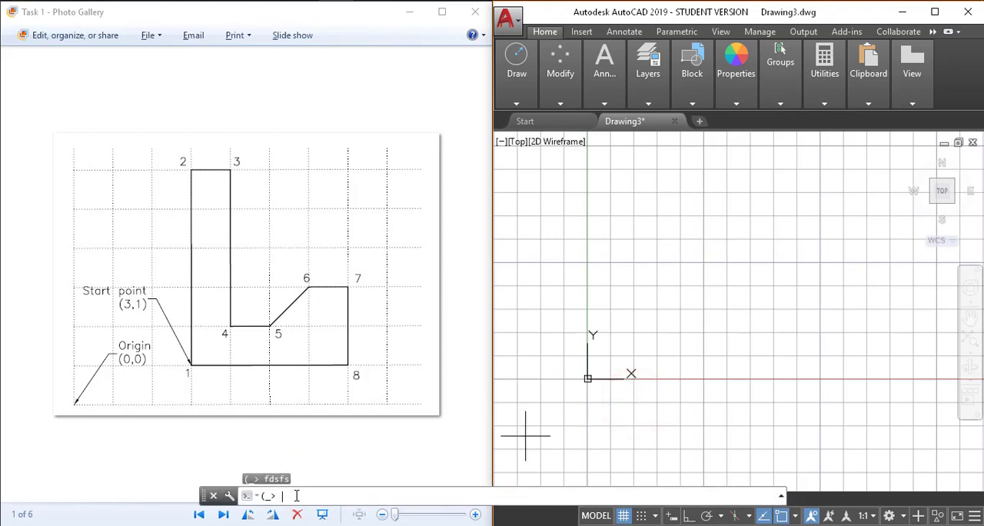
{"action": "key", "text": "Escape"}
{"action": "key", "text": "Escape"}
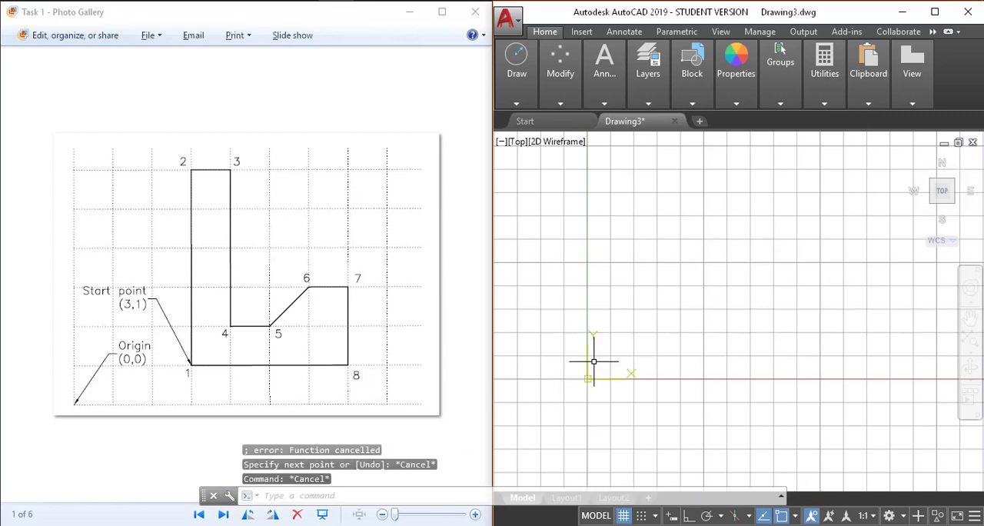
Draw the outline's first two line segments from 3,1 to 3,6 and on to 4,6 using absolute coordinates
{"action": "scroll", "coordinate": [598, 358], "scroll_direction": "up", "scroll_amount": 2}
{"action": "scroll", "coordinate": [600, 367], "scroll_direction": "down", "scroll_amount": 2}
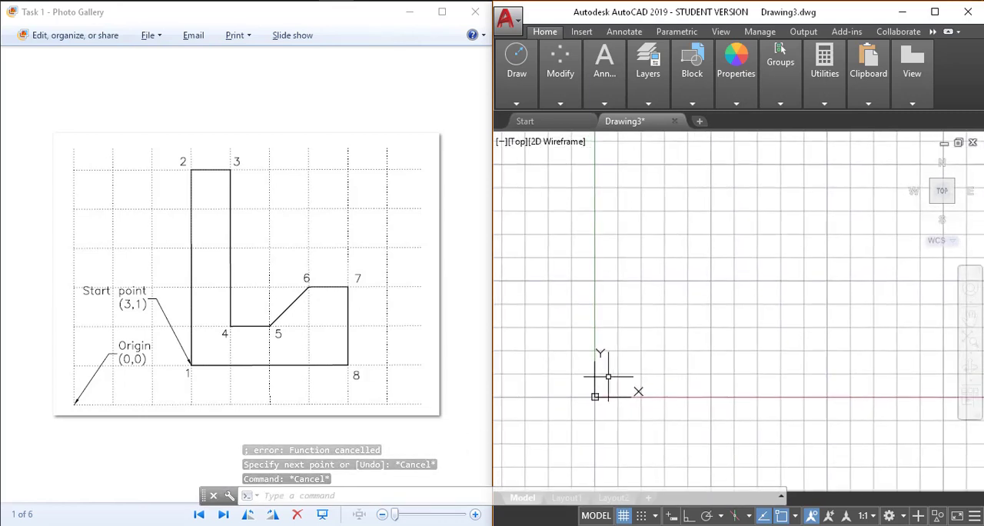
{"action": "type", "text": "l"}
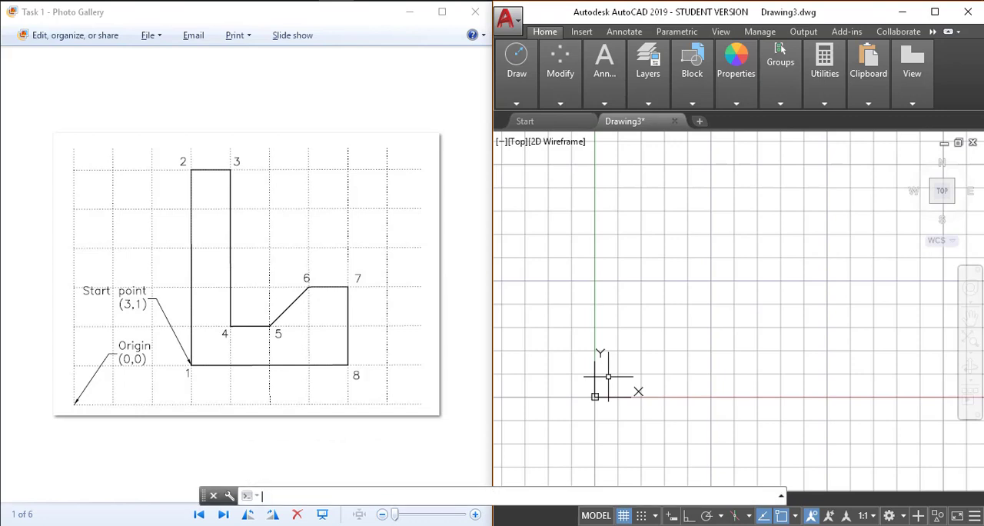
{"action": "key", "text": "Return"}
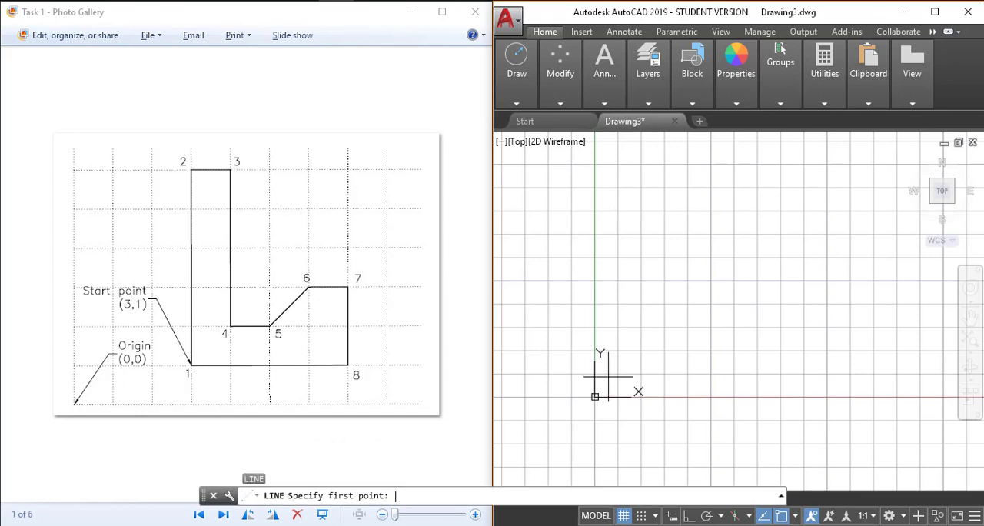
{"action": "key", "text": "Return"}
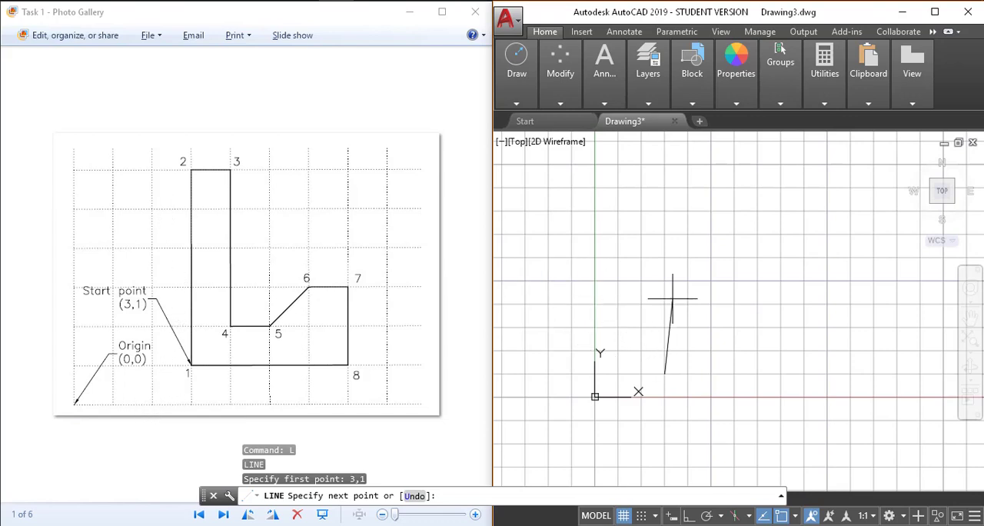
{"action": "key", "text": "Return"}
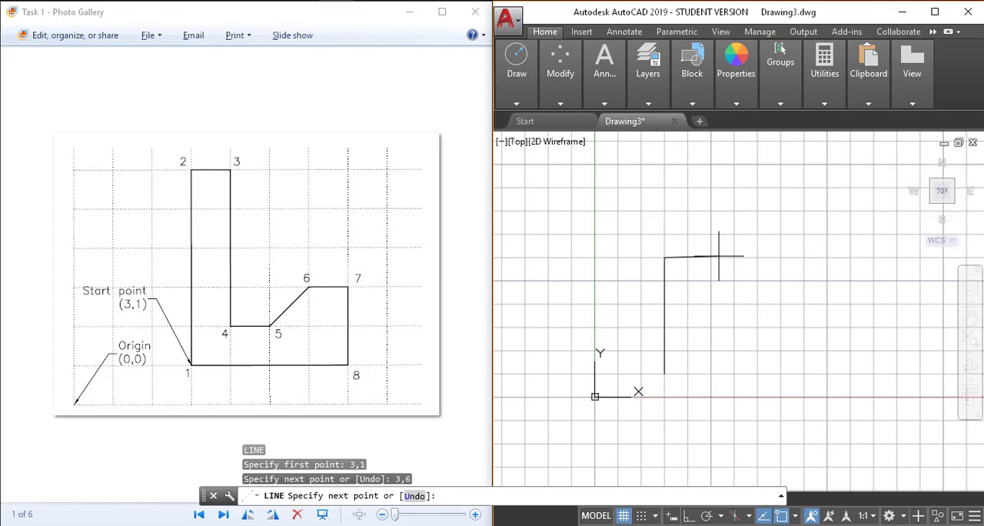
{"action": "type", "text": "4"}
{"action": "type", "text": "6"}
{"action": "key", "text": "Return"}
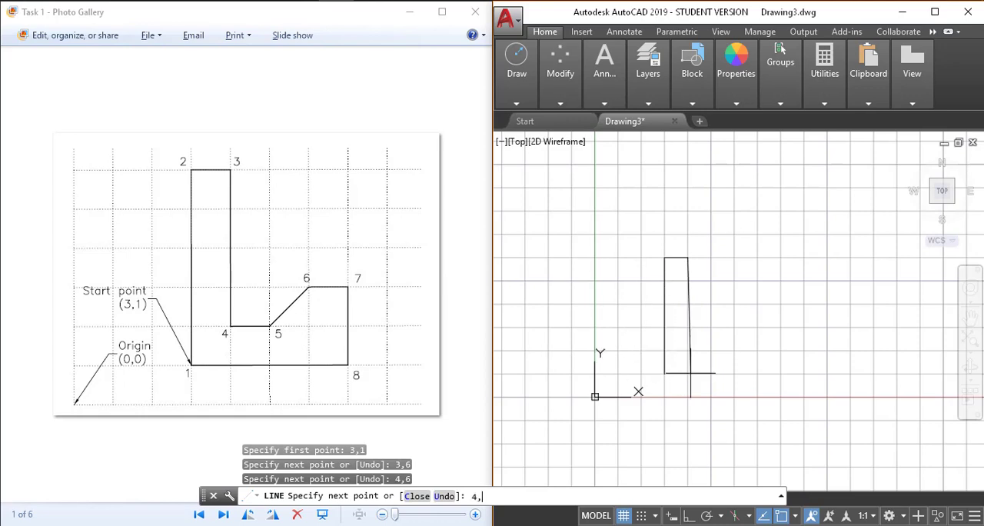
Continue the line from 4,6 through the points 4,2, 5,2 and 6,3
{"action": "key", "text": "Return"}
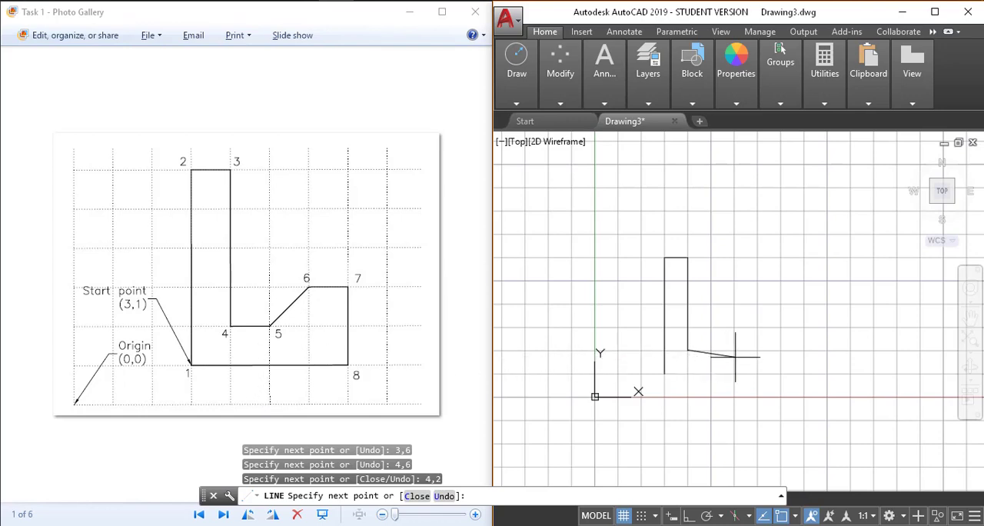
{"action": "type", "text": "2"}
{"action": "key", "text": "Return"}
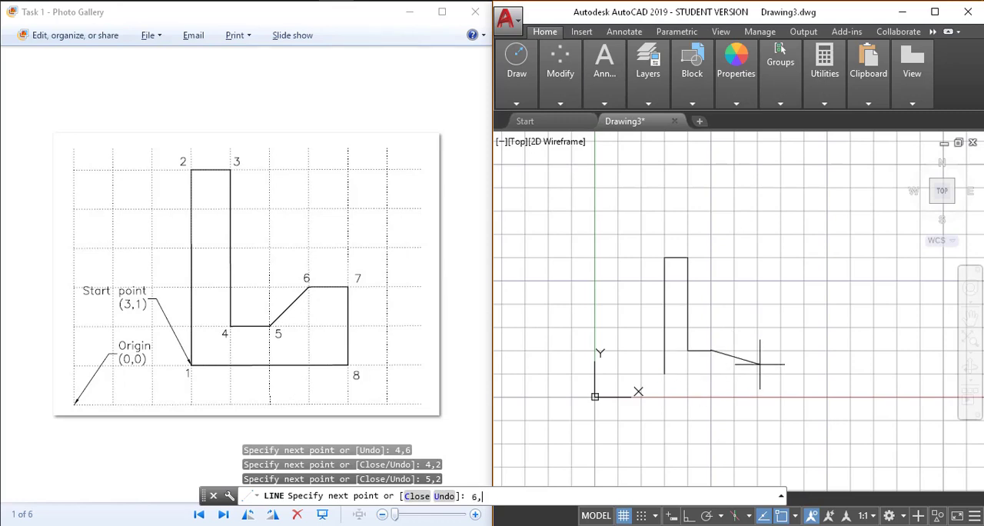
{"action": "type", "text": "3"}
{"action": "key", "text": "Return"}
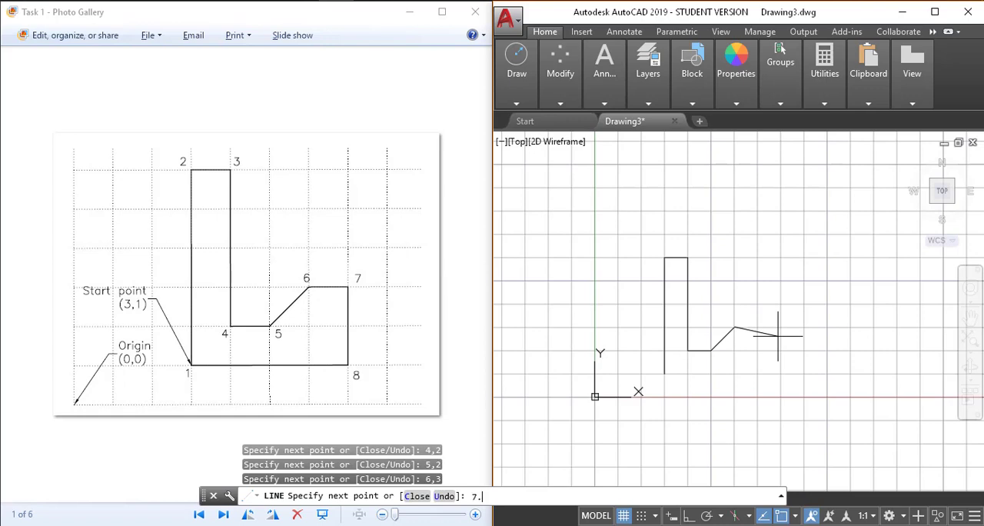
Continue the line through 7,3 and 7,1, and close the outline back to its start point
{"action": "type", "text": ",3"}
{"action": "key", "text": "Return"}
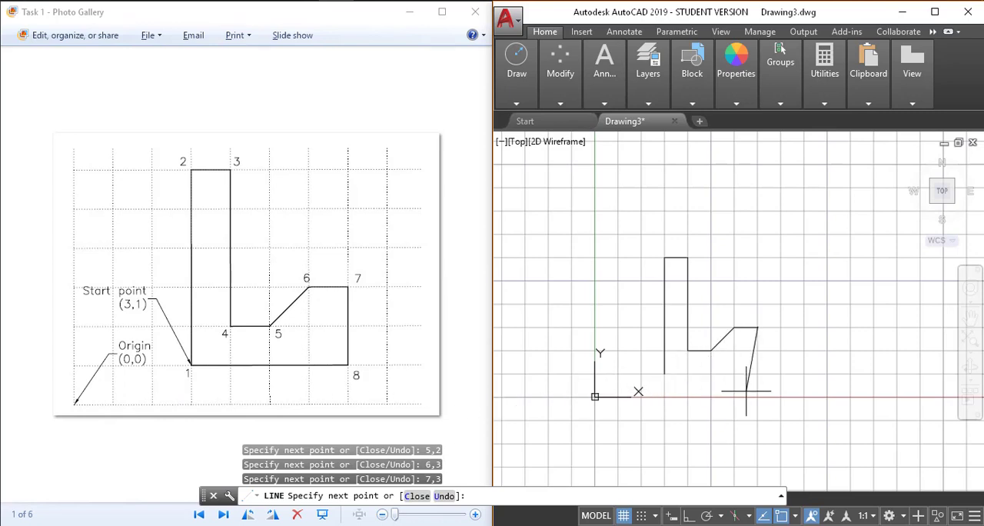
{"action": "type", "text": "1"}
{"action": "key", "text": "Return"}
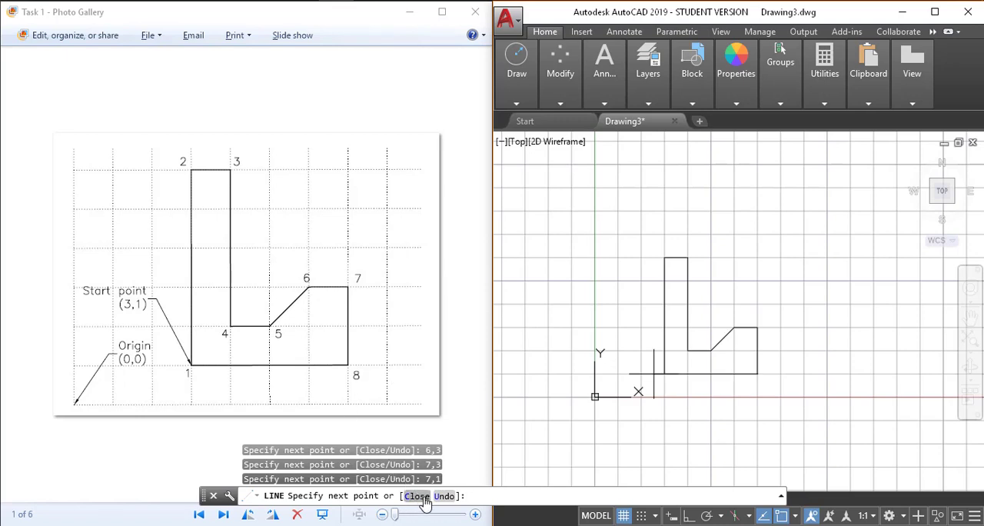
{"action": "left_click", "coordinate": [531, 498]}
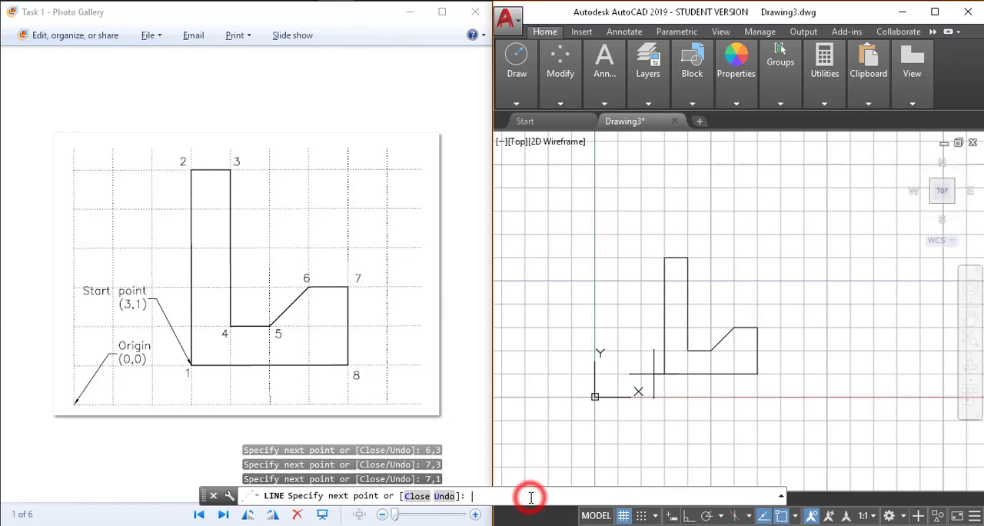
{"action": "type", "text": "c"}
{"action": "key", "text": "Return"}
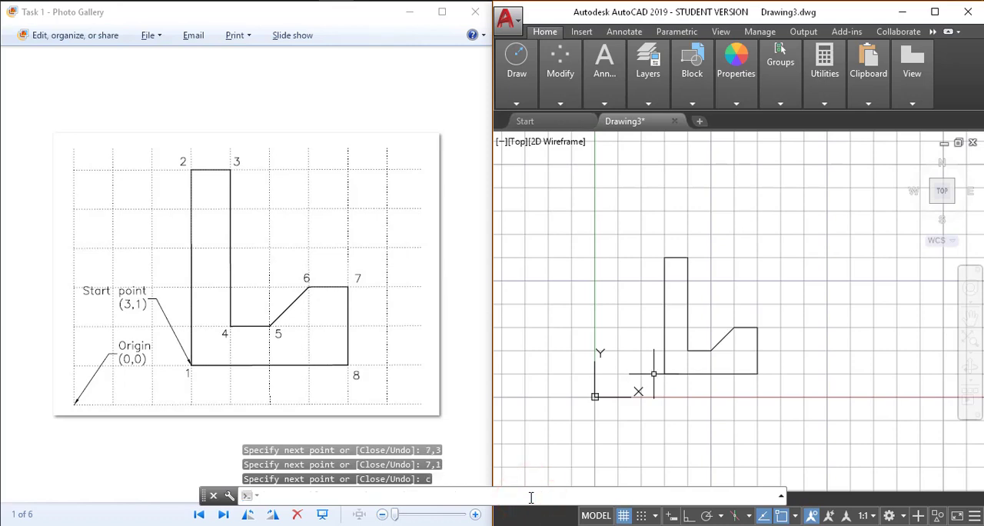
Select the whole closed outline with a window selection and delete it
{"action": "scroll", "coordinate": [685, 382], "scroll_direction": "up", "scroll_amount": 3}
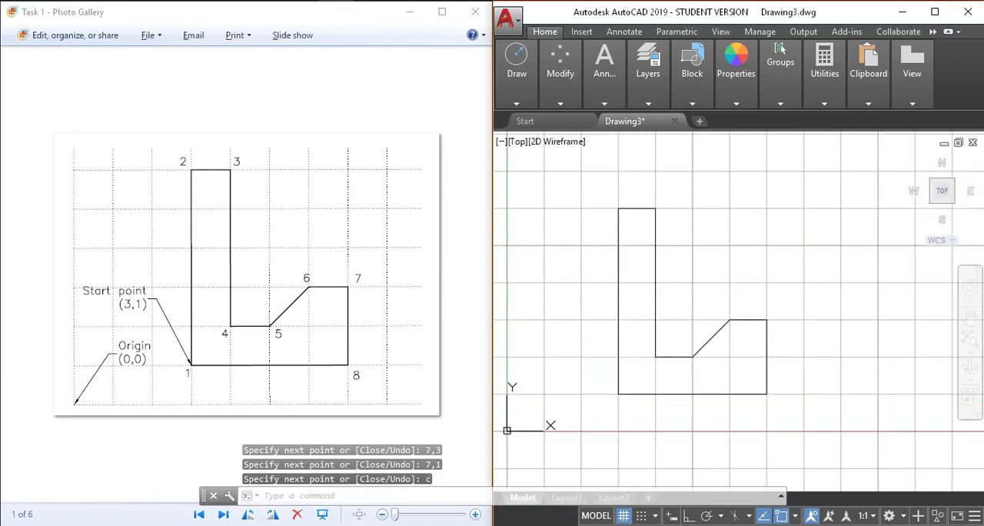
{"action": "middle_click_drag", "start_coordinate": [649, 394], "coordinate": [651, 402]}
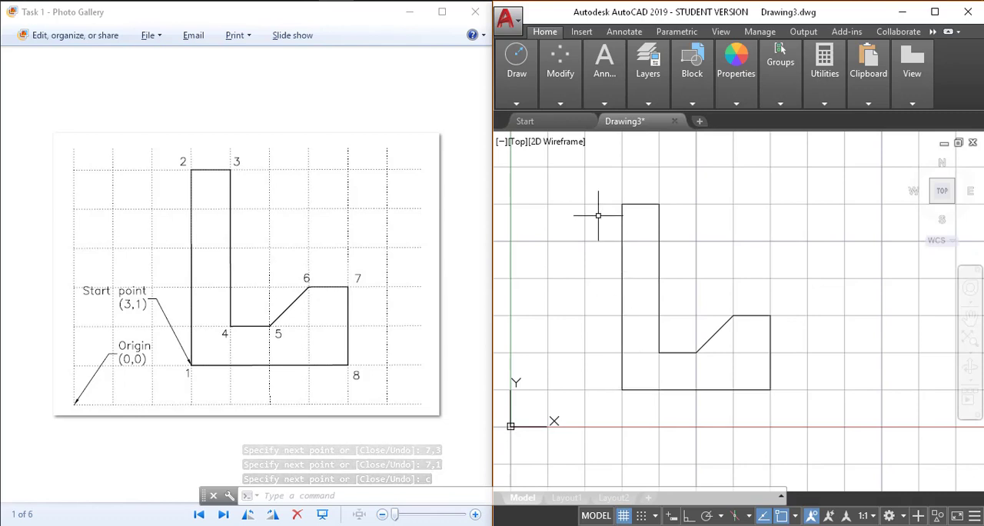
{"action": "left_click_drag", "start_coordinate": [598, 186], "coordinate": [651, 254]}
{"action": "left_click", "coordinate": [619, 252]}
{"action": "left_click", "coordinate": [597, 189]}
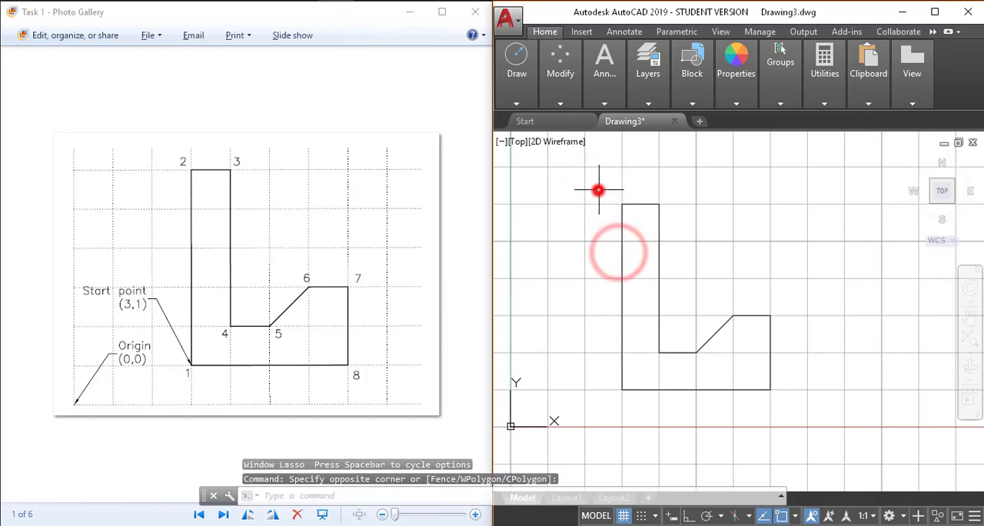
{"action": "left_click", "coordinate": [593, 189]}
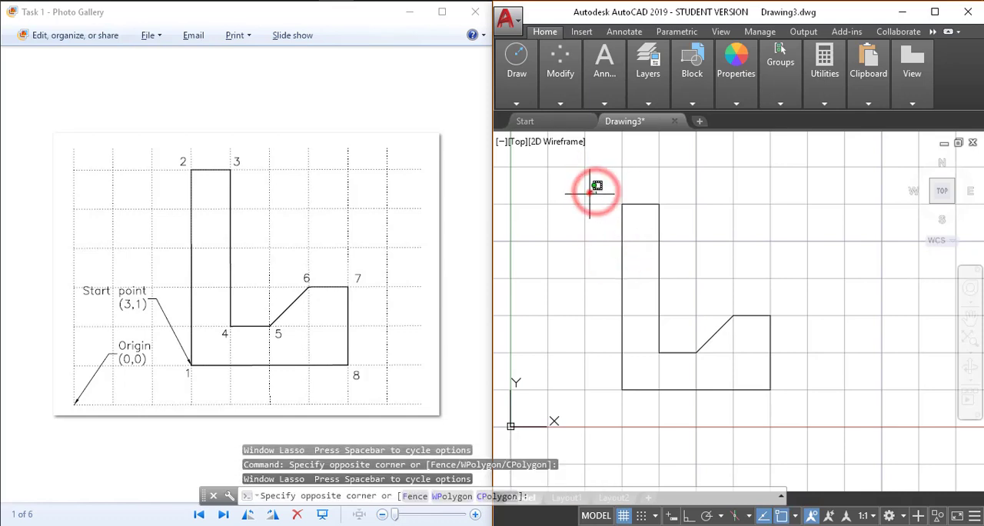
{"action": "left_click", "coordinate": [590, 191]}
{"action": "left_click_drag", "start_coordinate": [598, 197], "coordinate": [599, 200]}
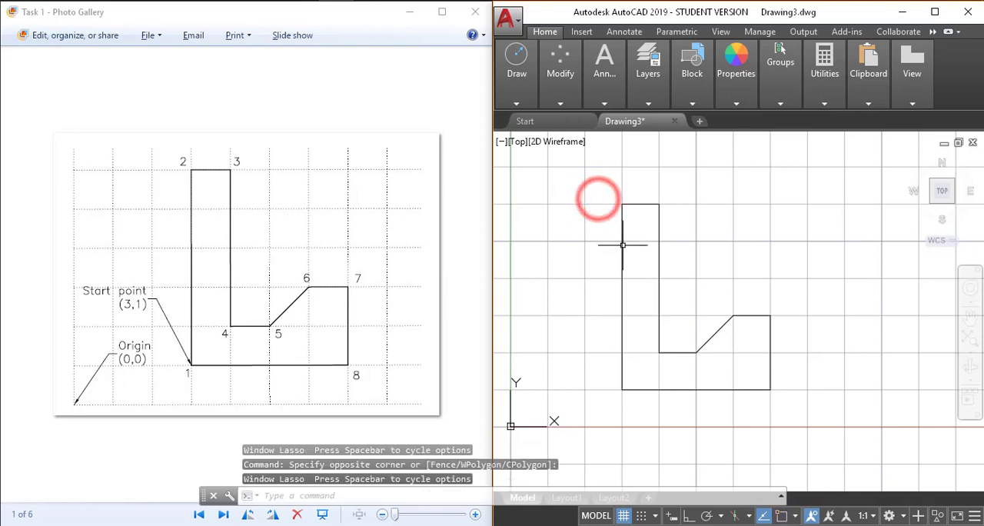
{"action": "left_click_drag", "start_coordinate": [580, 167], "coordinate": [676, 282]}
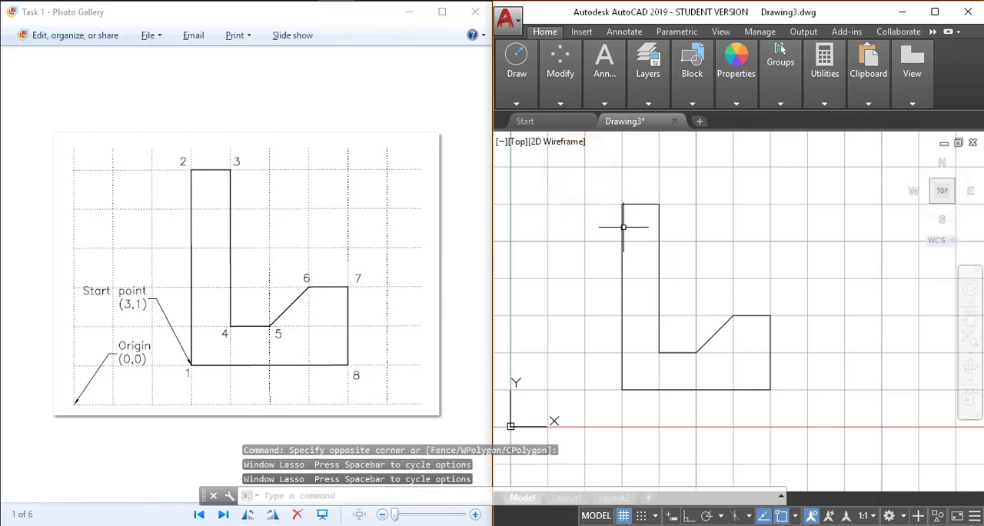
{"action": "left_click", "coordinate": [604, 187]}
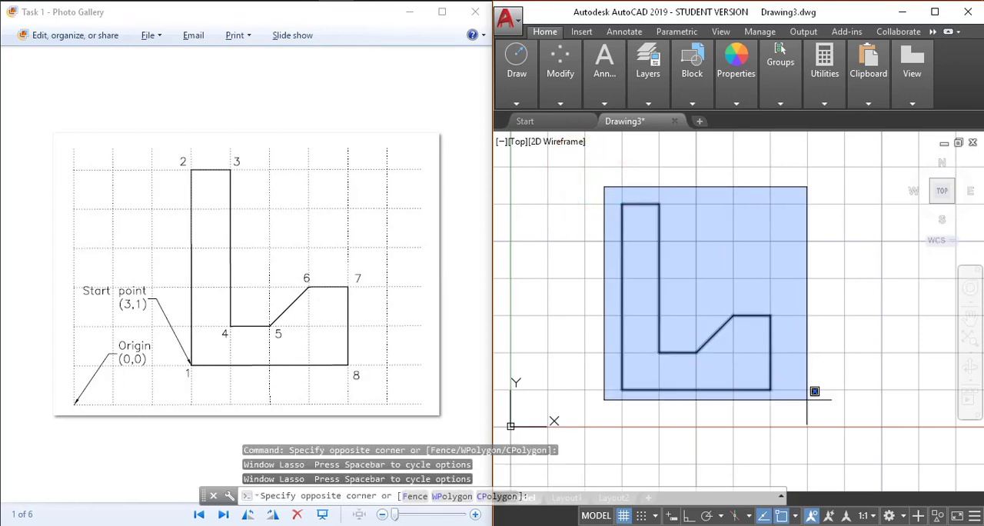
{"action": "left_click", "coordinate": [810, 402]}
{"action": "key", "text": "Delete"}
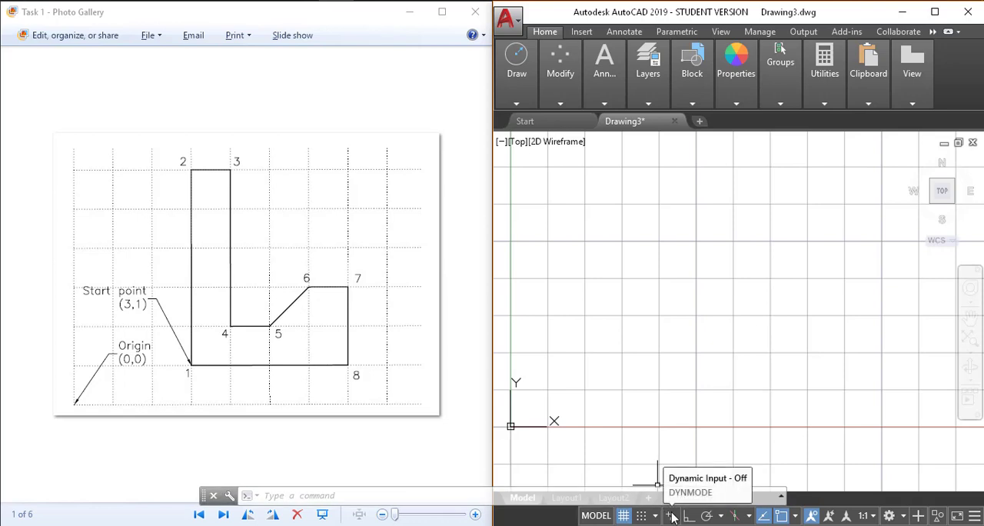
Turn Dynamic Input on and start a new line at the point 3,1
{"action": "left_click", "coordinate": [671, 515]}
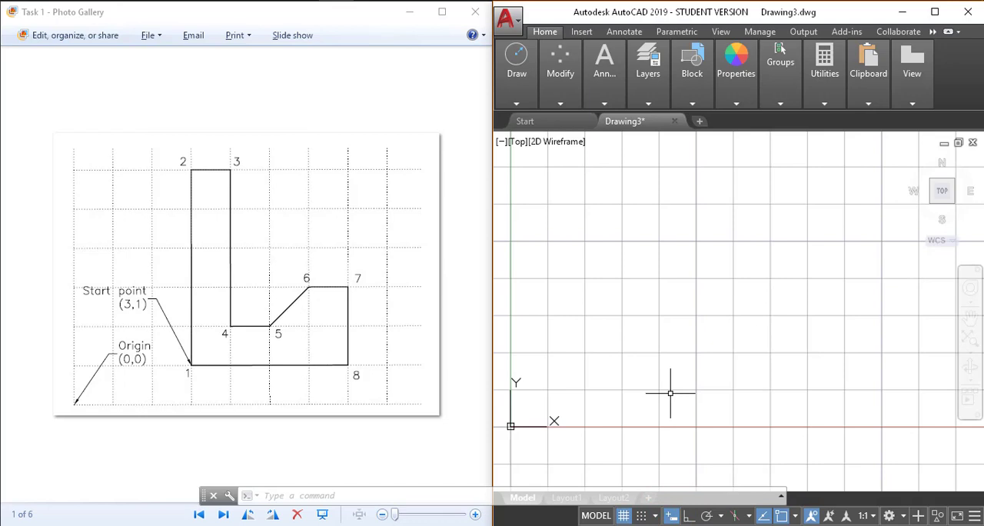
{"action": "type", "text": "l"}
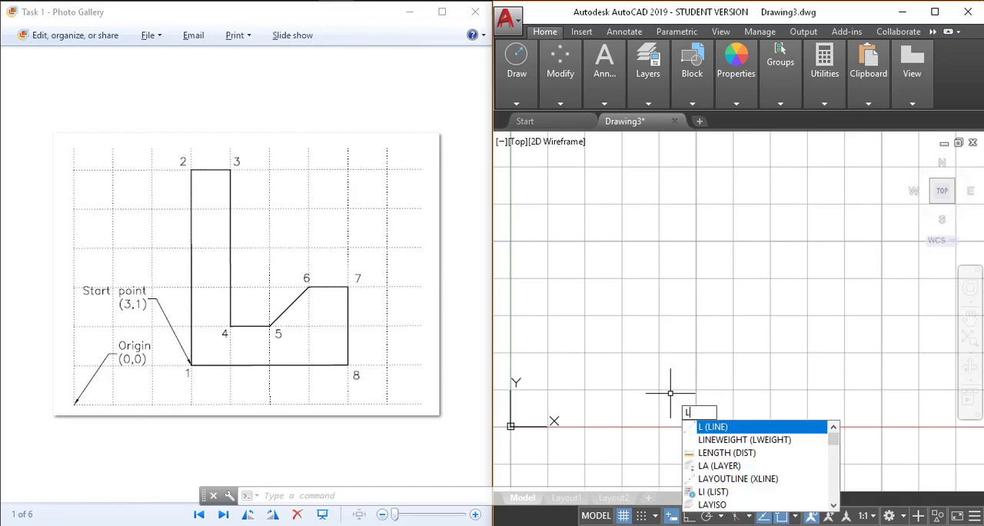
{"action": "key", "text": "Return"}
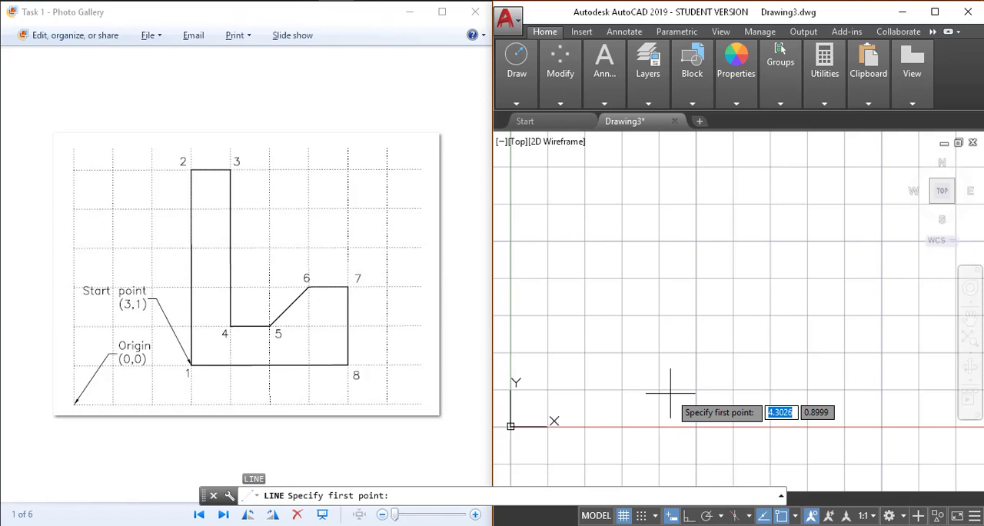
{"action": "type", "text": "3"}
{"action": "key", "text": "Tab"}
{"action": "type", "text": "1"}
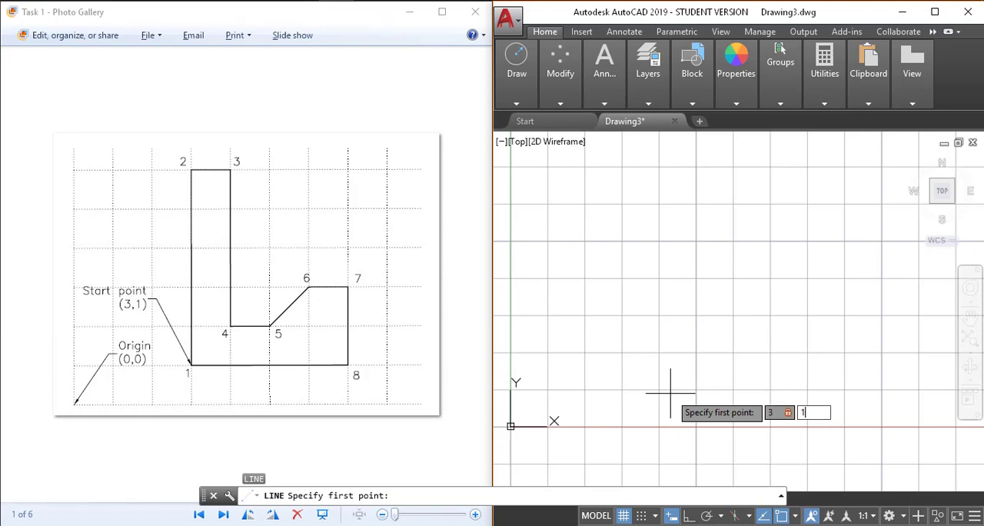
{"action": "key", "text": "Return"}
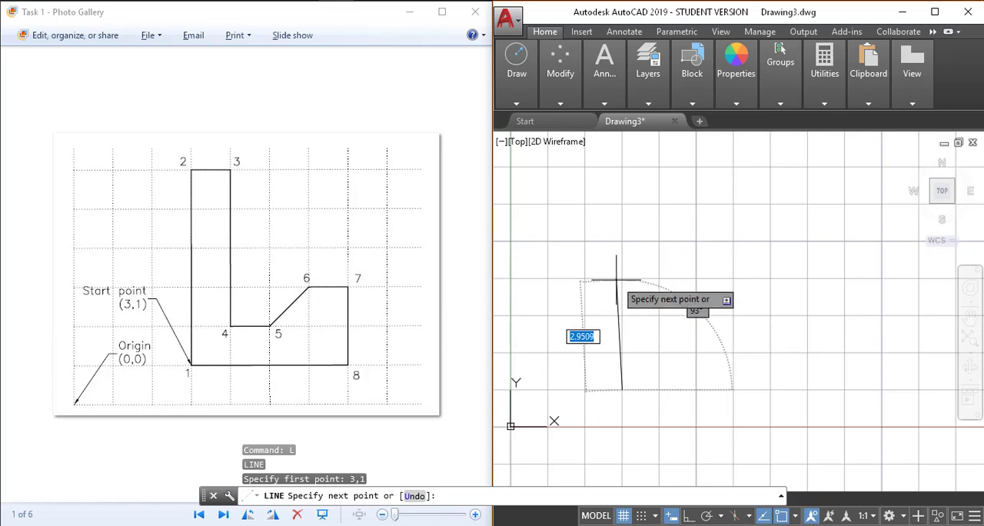
Draw the outline's first two segments with the relative offsets 0,5 and 1,0 to reach points 2 and 3
{"action": "type", "text": "0,"}
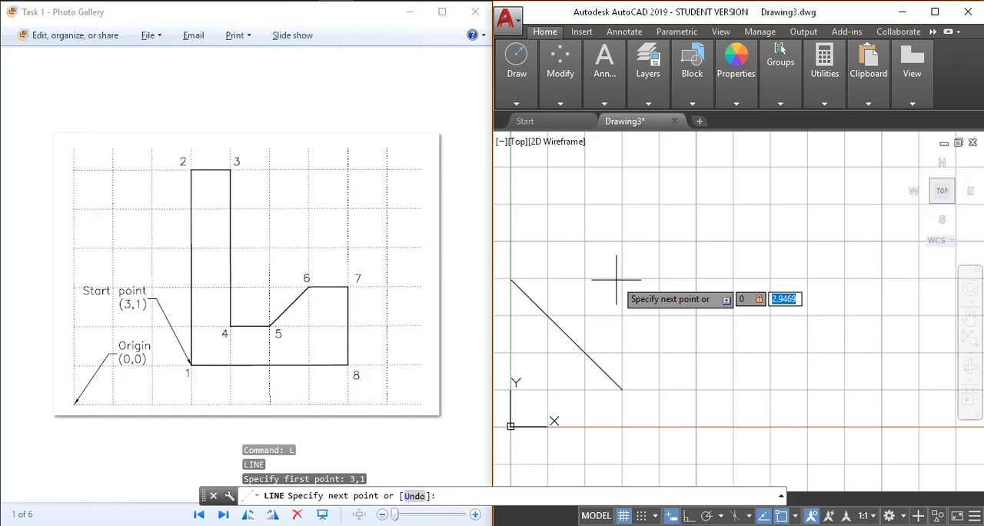
{"action": "type", "text": "5"}
{"action": "key", "text": "Return"}
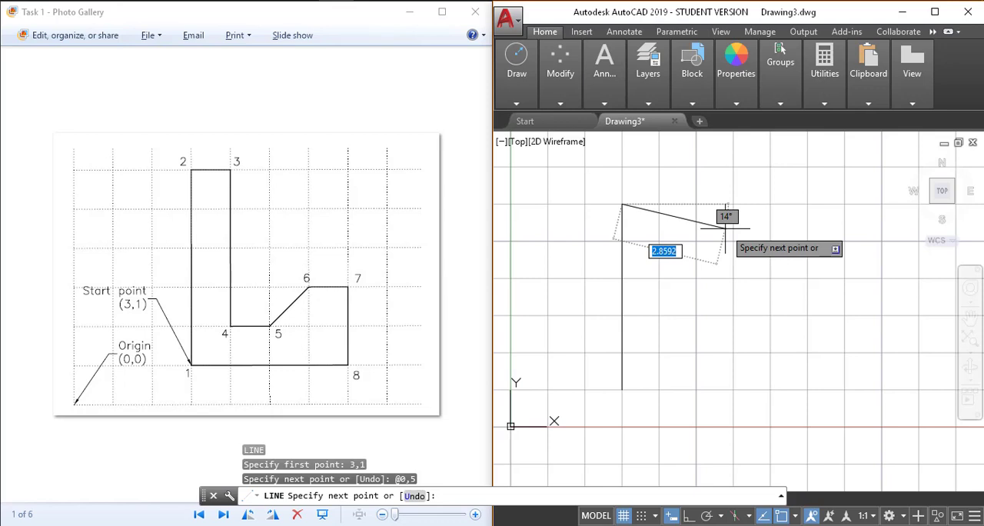
{"action": "type", "text": "1,0"}
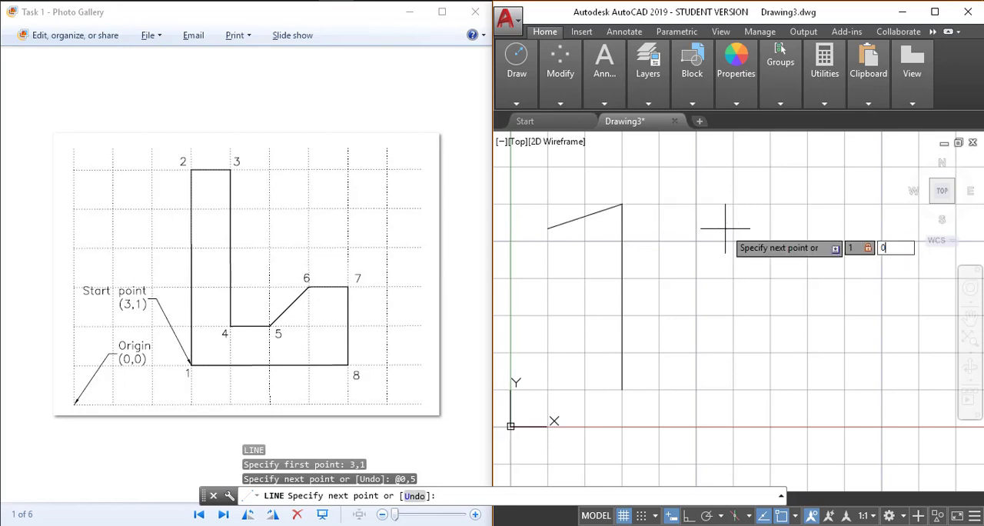
{"action": "key", "text": "Return"}
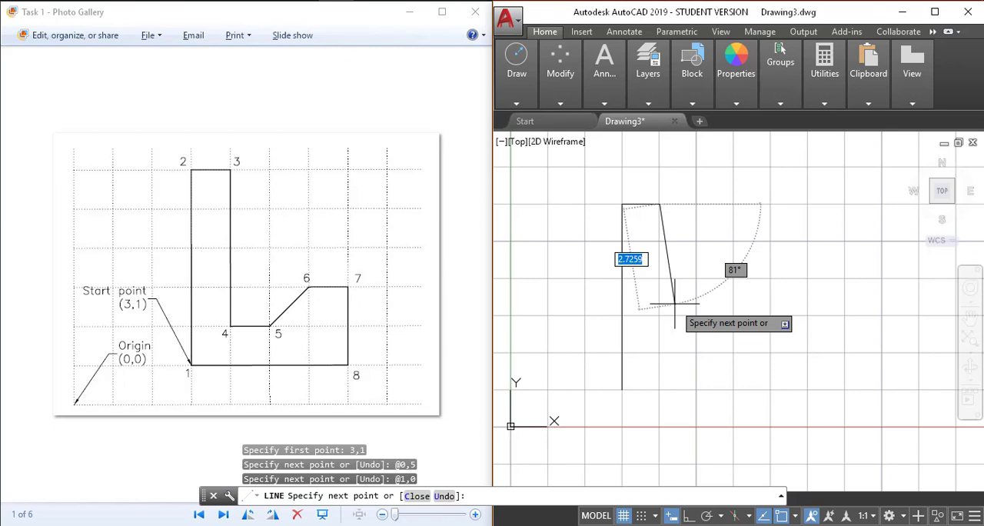
Continue the line from point 3 to points 4 and 5 with the relative offsets 0,-4 and 1,0
{"action": "type", "text": "0,-4"}
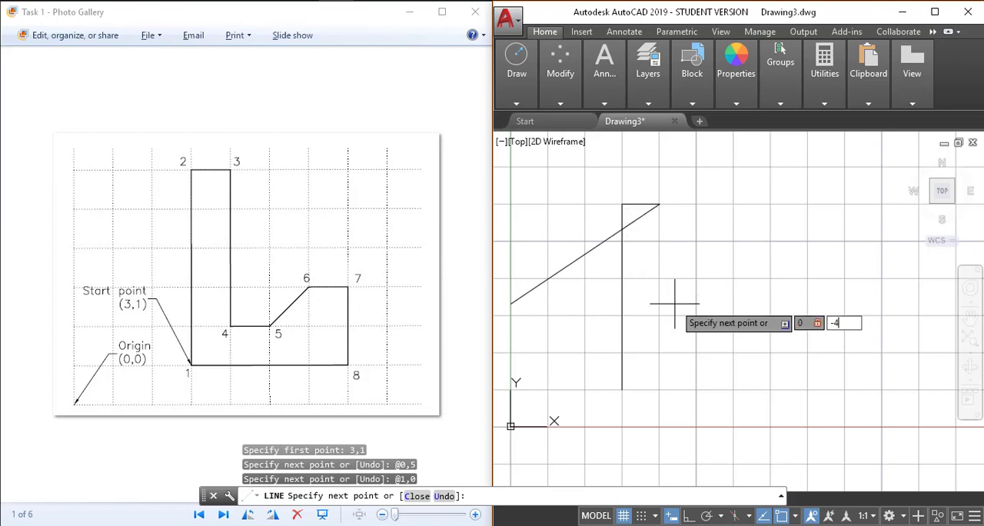
{"action": "key", "text": "Return"}
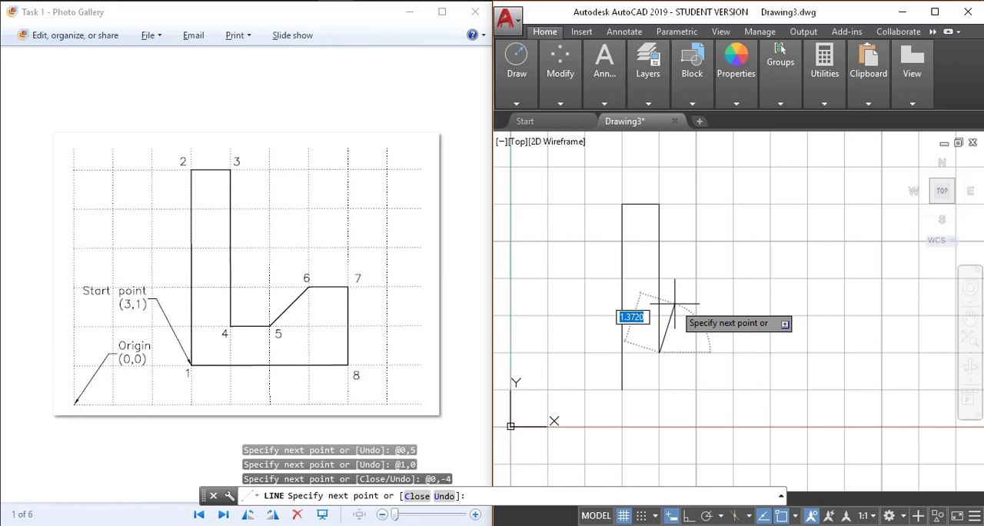
{"action": "type", "text": "1,0"}
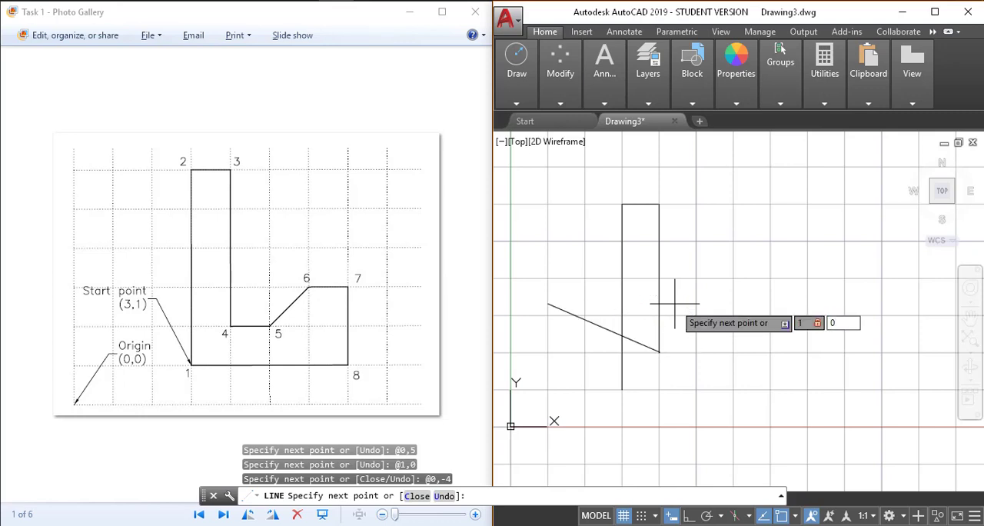
{"action": "key", "text": "Return"}
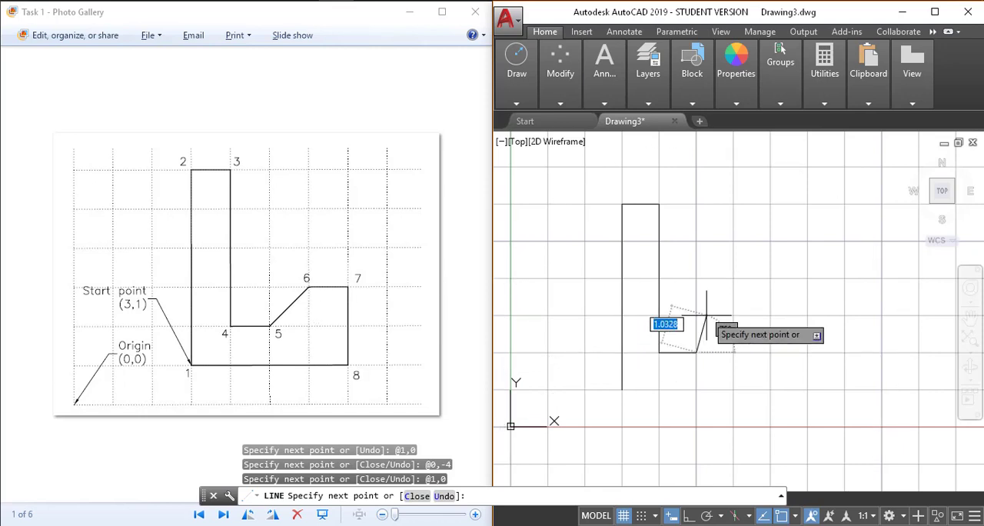
Draw the sloped segment from point 5 to point 6 with the relative offset 1,1
{"action": "type", "text": "@1,1"}
{"action": "key", "text": "Return"}
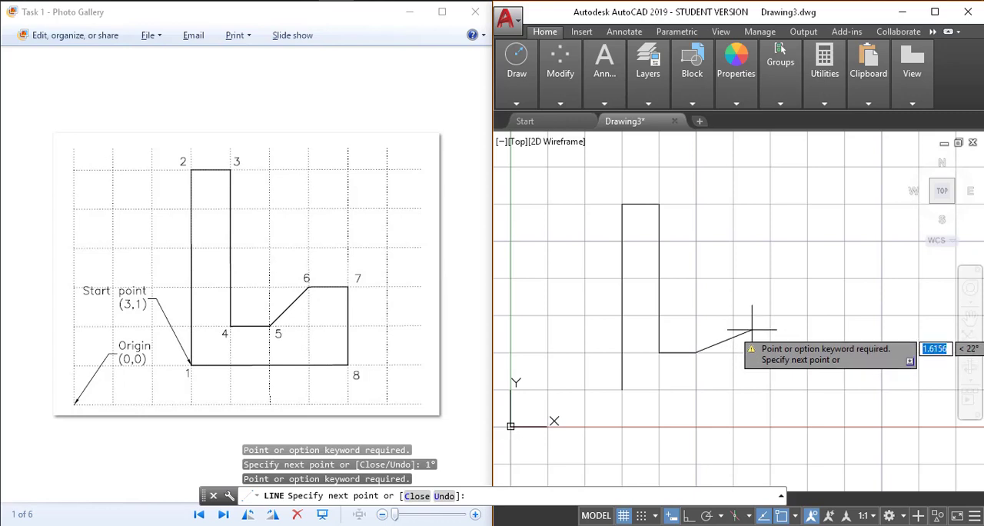
{"action": "type", "text": "1"}
{"action": "key", "text": "Tab"}
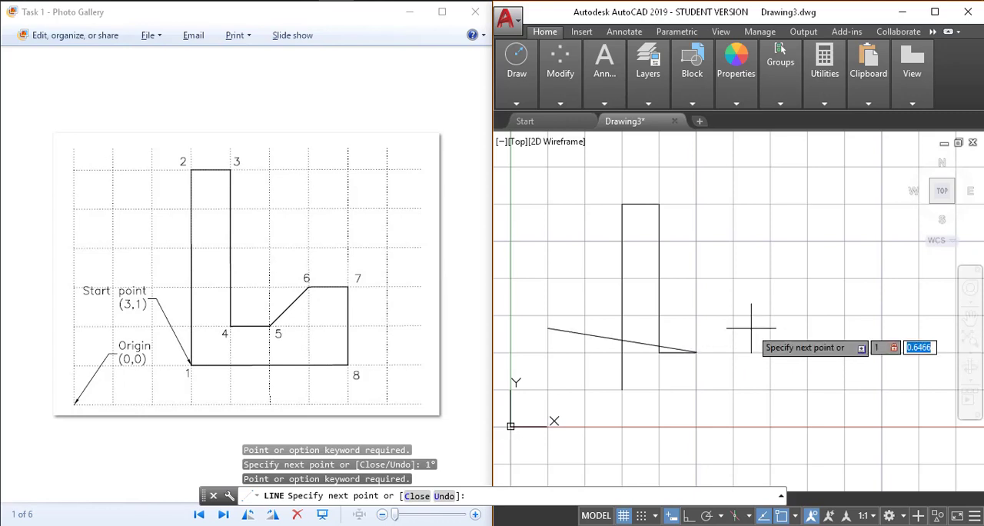
{"action": "type", "text": "@1,1"}
{"action": "key", "text": "Return"}
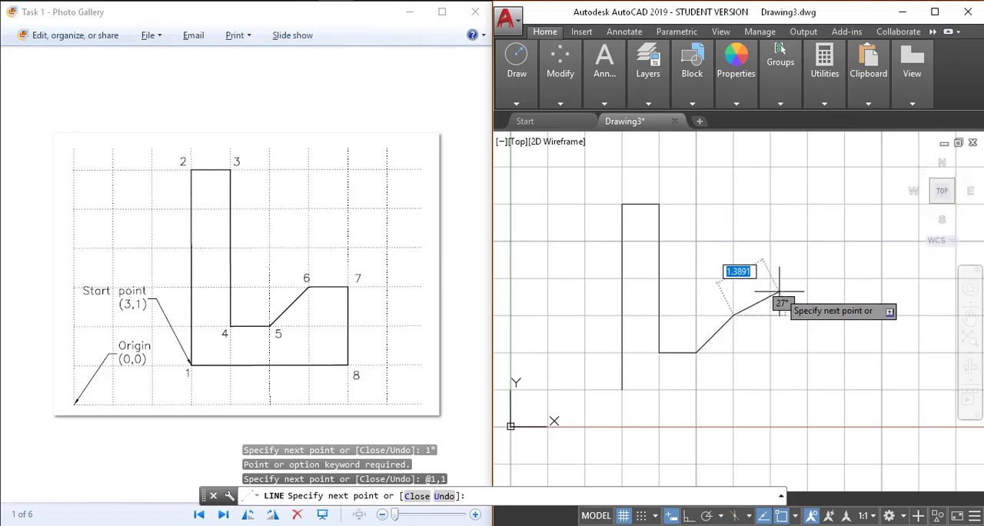
Continue the line to points 7 and 8 with the relative offsets 1,0 and 0,-2, and close the outline back to its start point
{"action": "type", "text": "@1,0"}
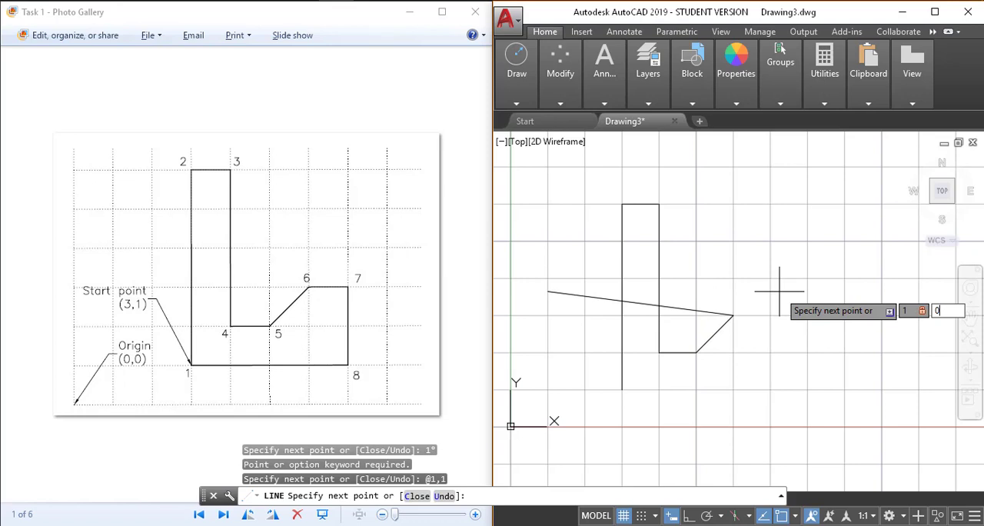
{"action": "key", "text": "Return"}
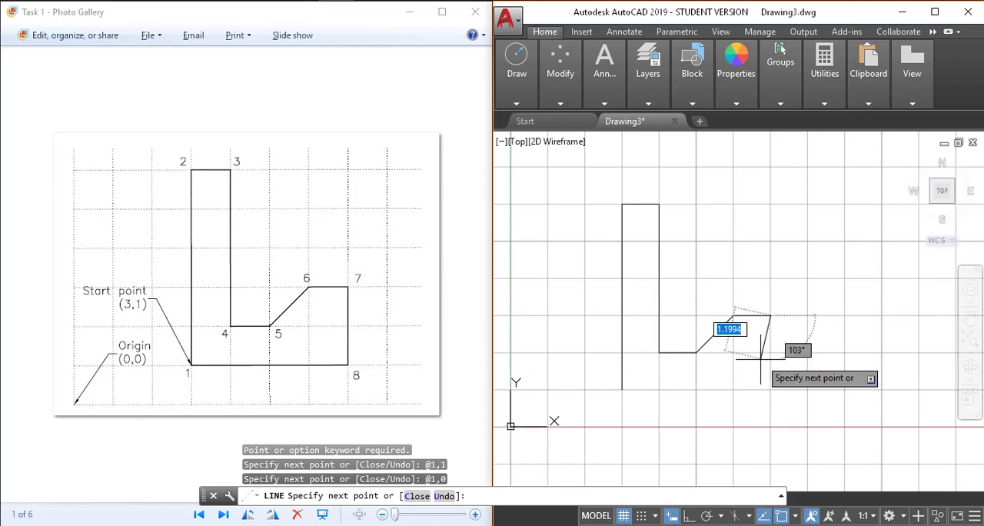
{"action": "type", "text": "0,"}
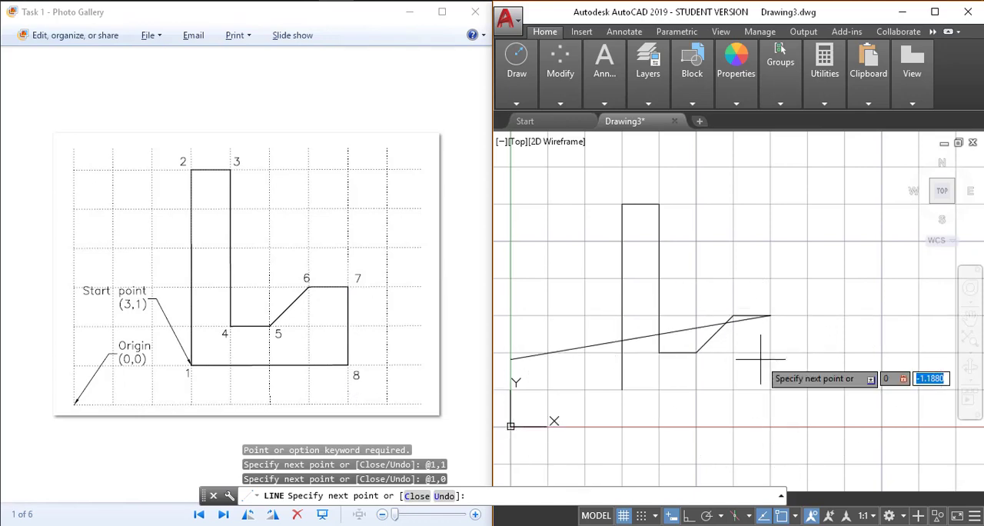
{"action": "type", "text": "-2"}
{"action": "key", "text": "Return"}
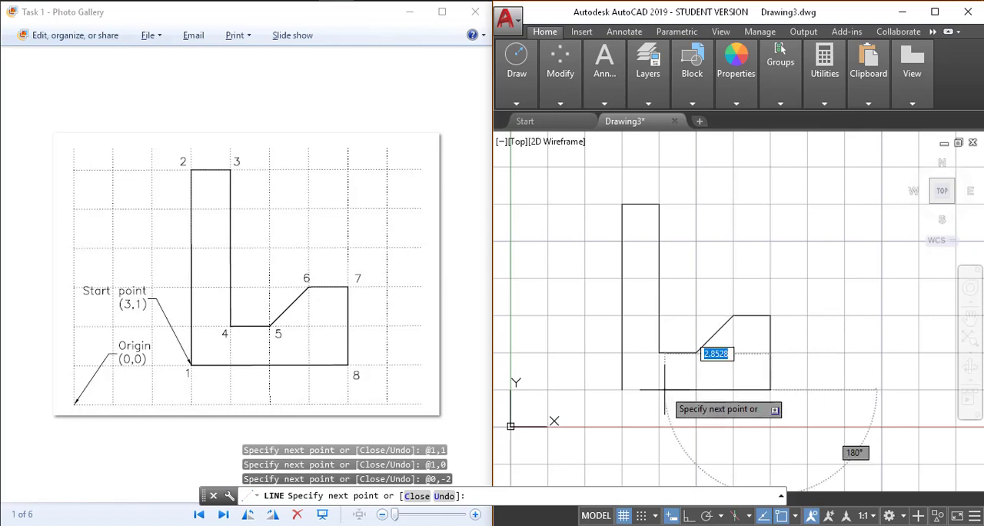
{"action": "type", "text": "c"}
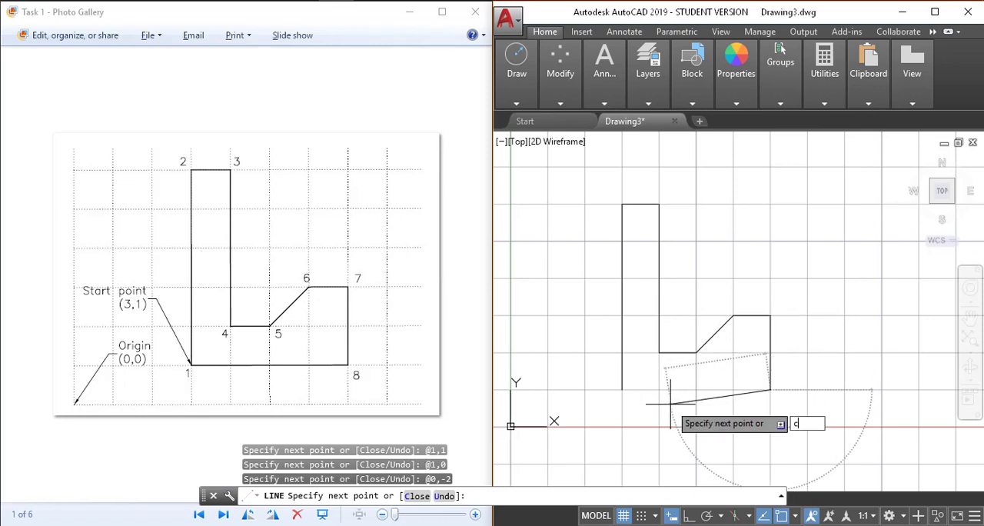
{"action": "key", "text": "Return"}
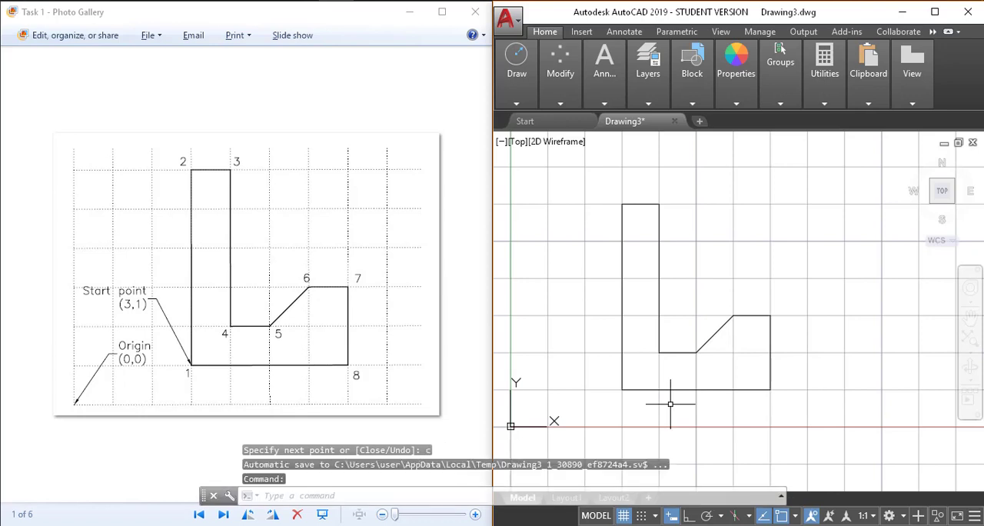